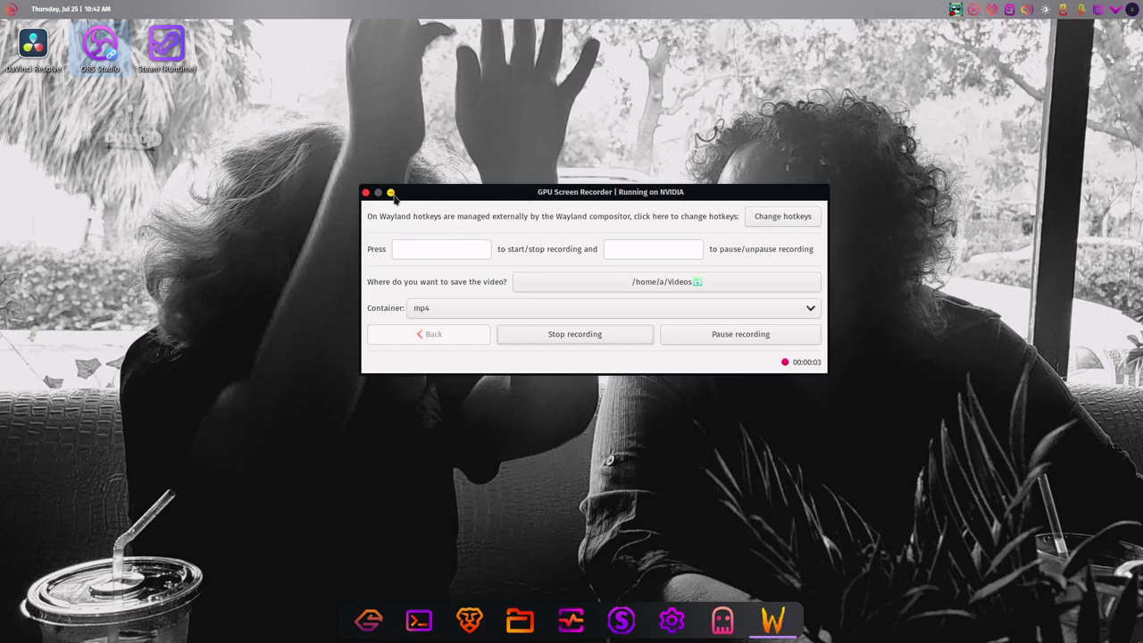
Minimize the GPU Screen Recorder window to reveal the wallpaper and dock.
click(391, 193)
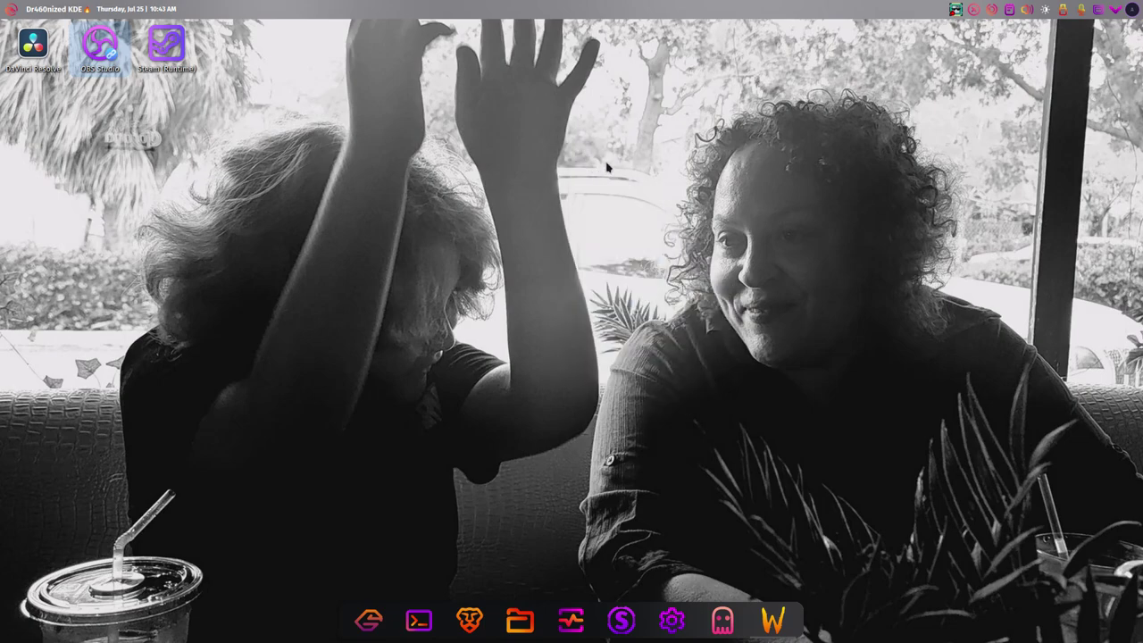
Restore GPU Screen Recorder from the dock and drag it slightly right.
click(774, 620)
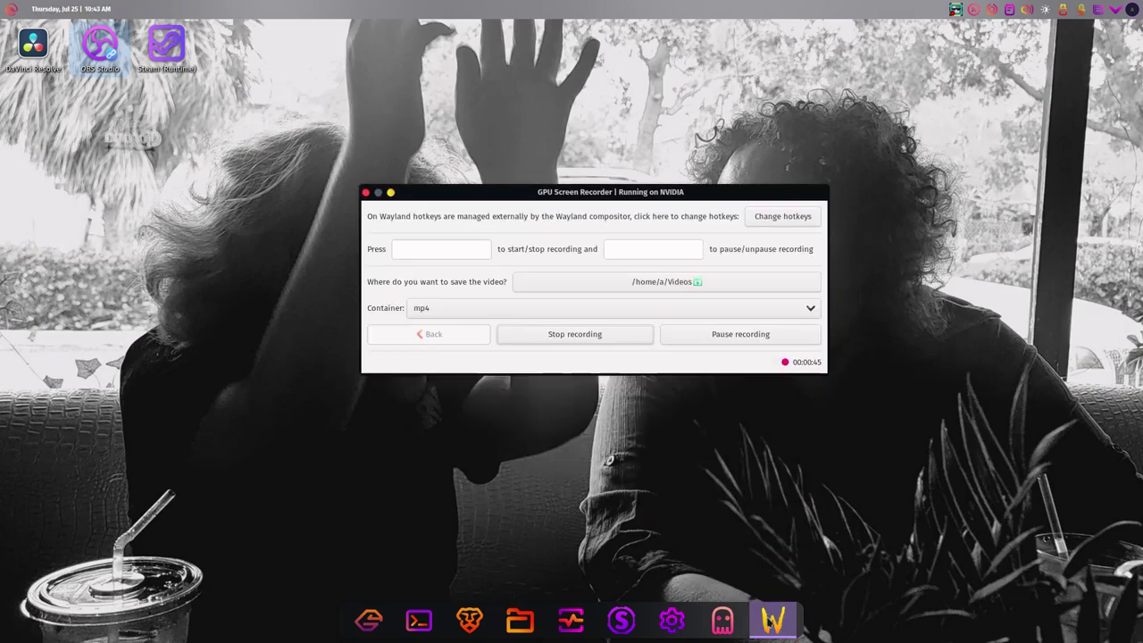
mouse_move(567, 198)
mouse_down()
mouse_move(539, 222)
mouse_move(623, 189)
mouse_up()
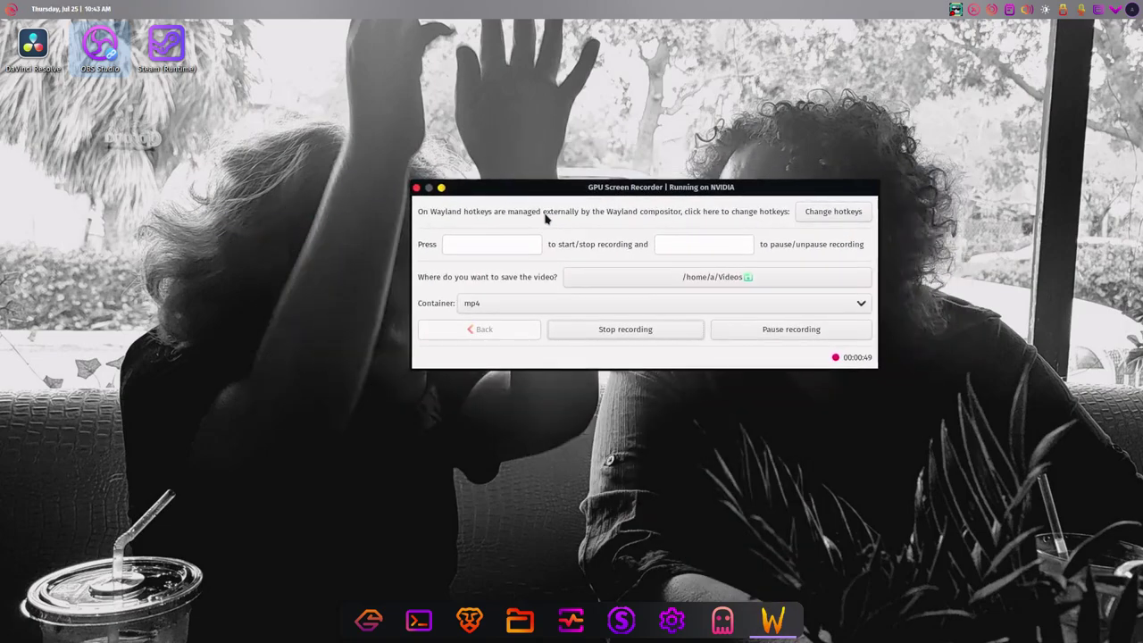